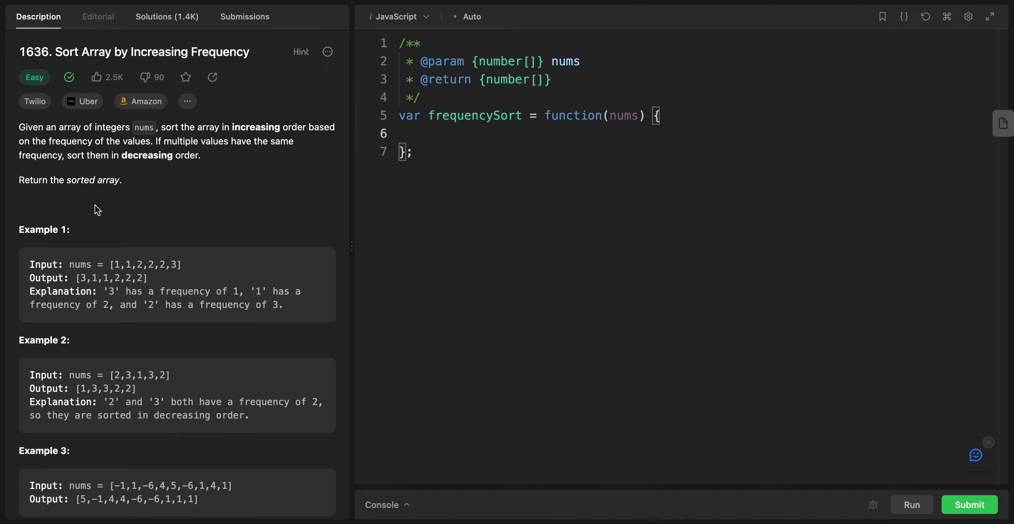
scroll(122, 242, down, 1)
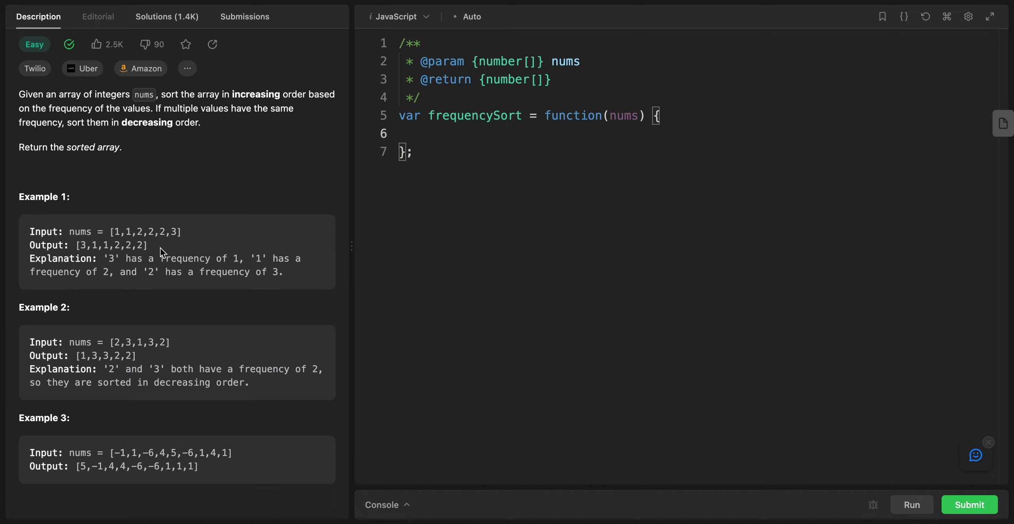
Step: Study the Example 1 input array by highlighting it repeatedly
drag(179, 232, 108, 231)
scroll(185, 245, down, 1)
click(185, 245)
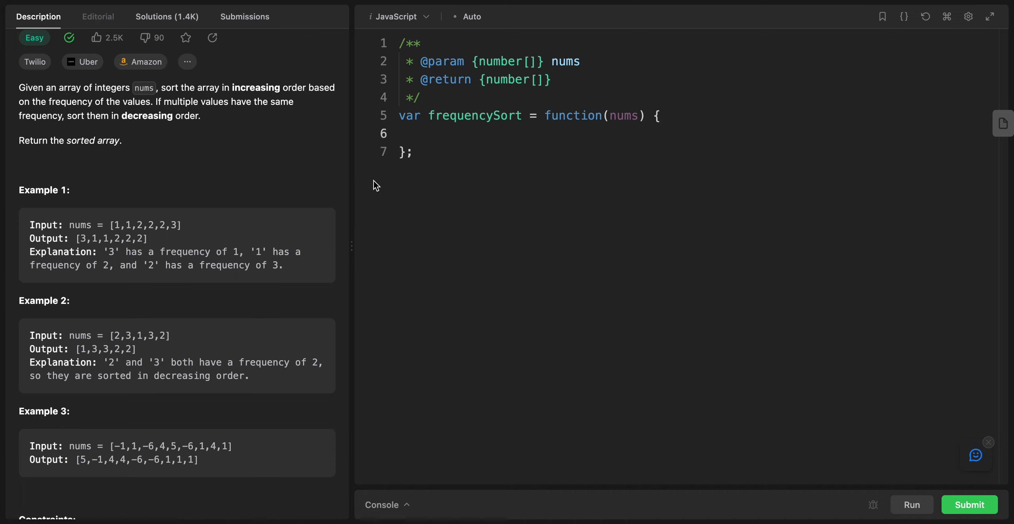
click(182, 226)
drag(182, 226, 108, 226)
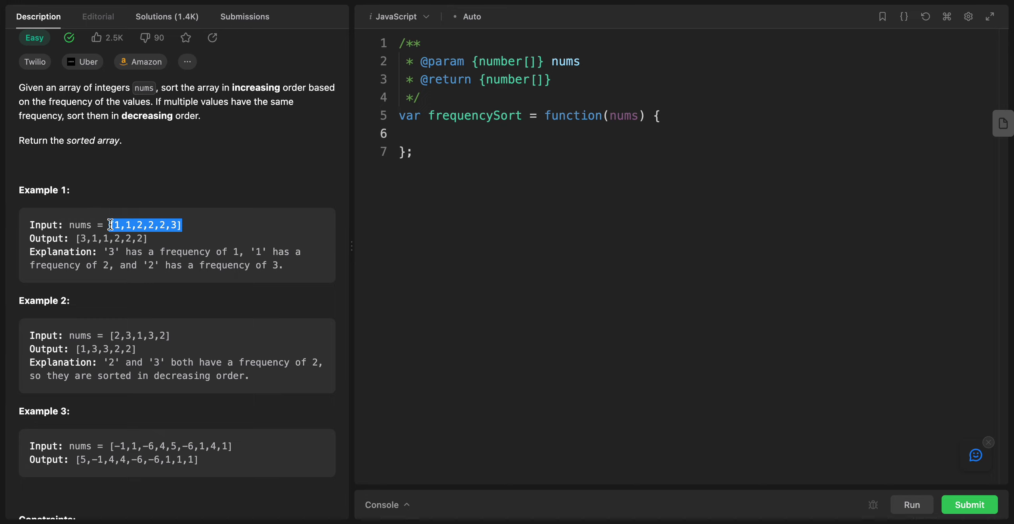
click(109, 226)
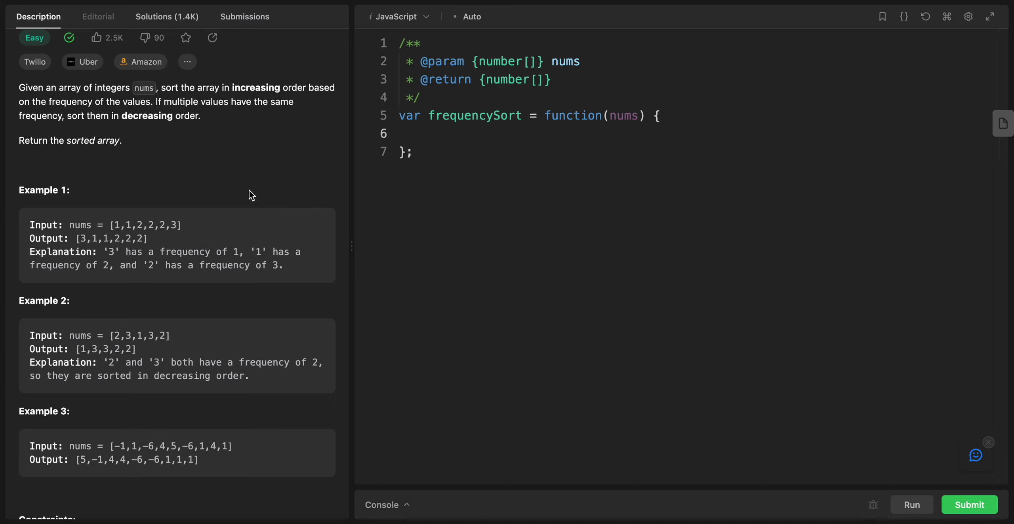
click(117, 224)
drag(111, 225, 182, 225)
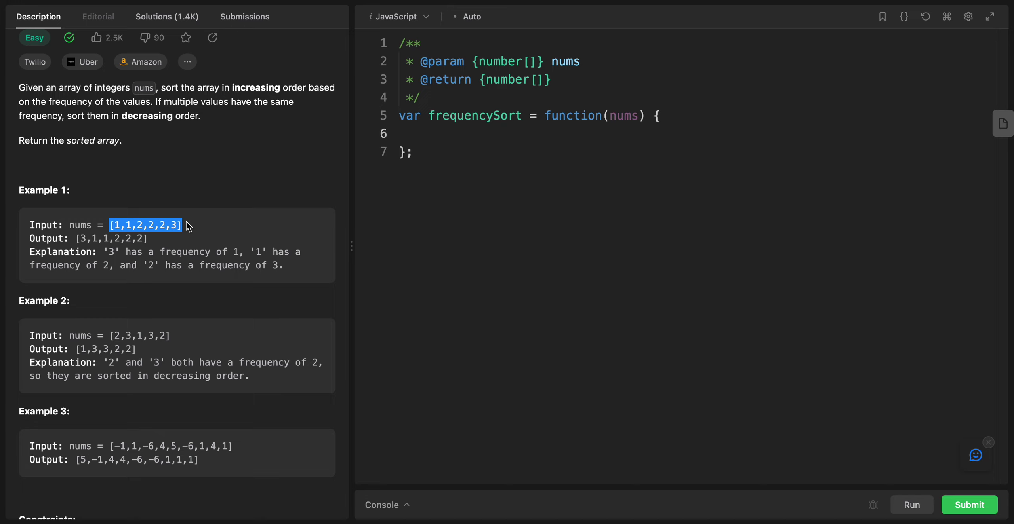
click(187, 235)
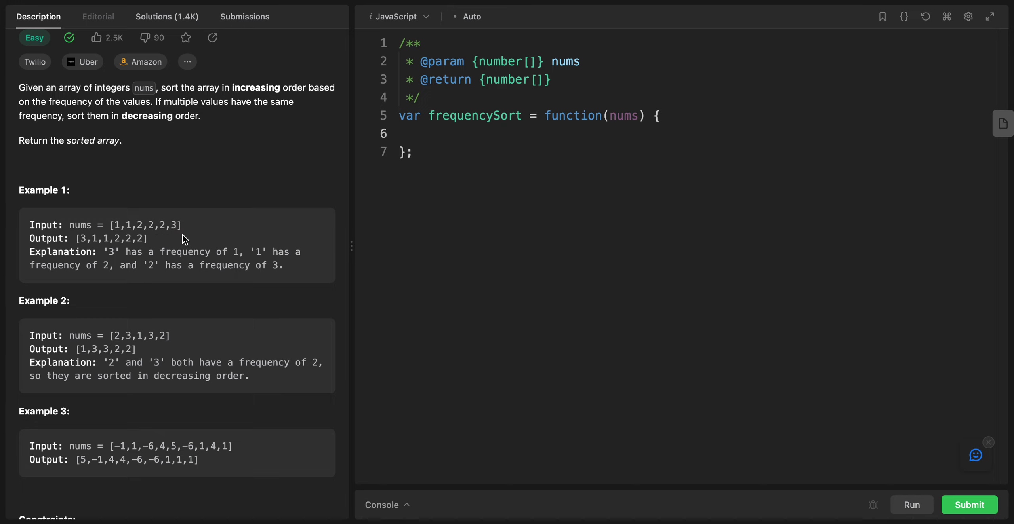
double_click(116, 225)
triple_click(107, 225)
click(177, 224)
drag(183, 225, 103, 225)
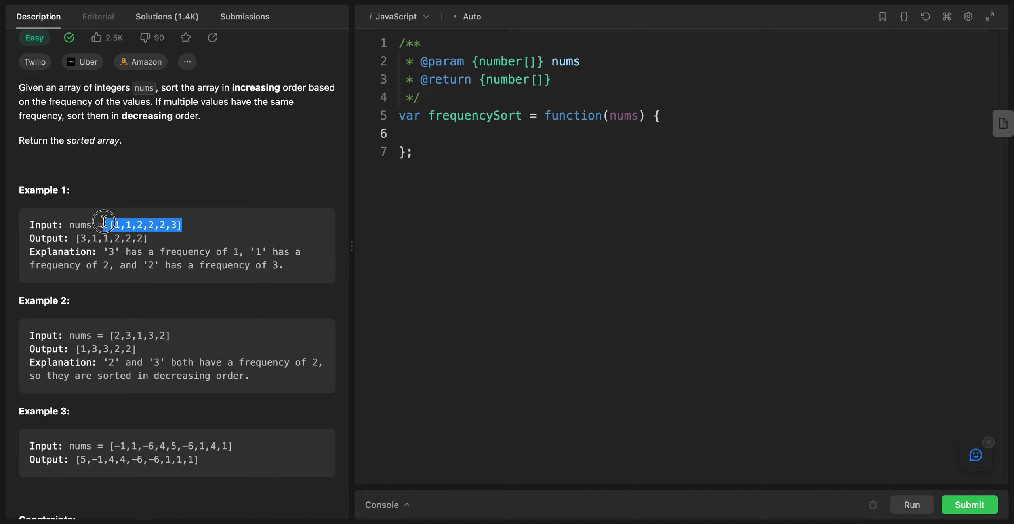
click(186, 225)
drag(183, 225, 107, 225)
Step: Declare let map = new Map() on line 6, leaving a blank line below
click(467, 134)
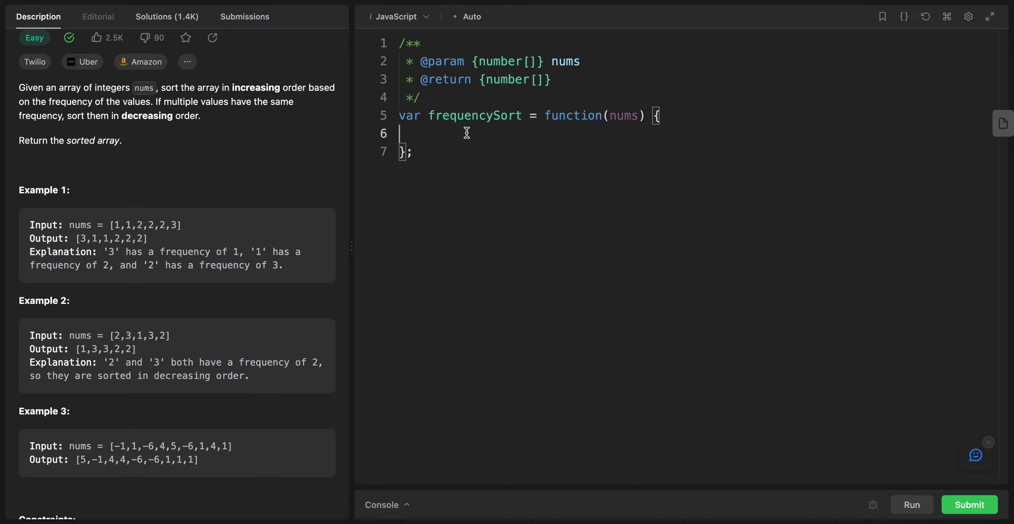
text(let )
text(map = new)
key(BackSpace)
key(BackSpace)
key(BackSpace)
text(new Mp)
key(BackSpace)
text(ap()
key(End)
key(Return)
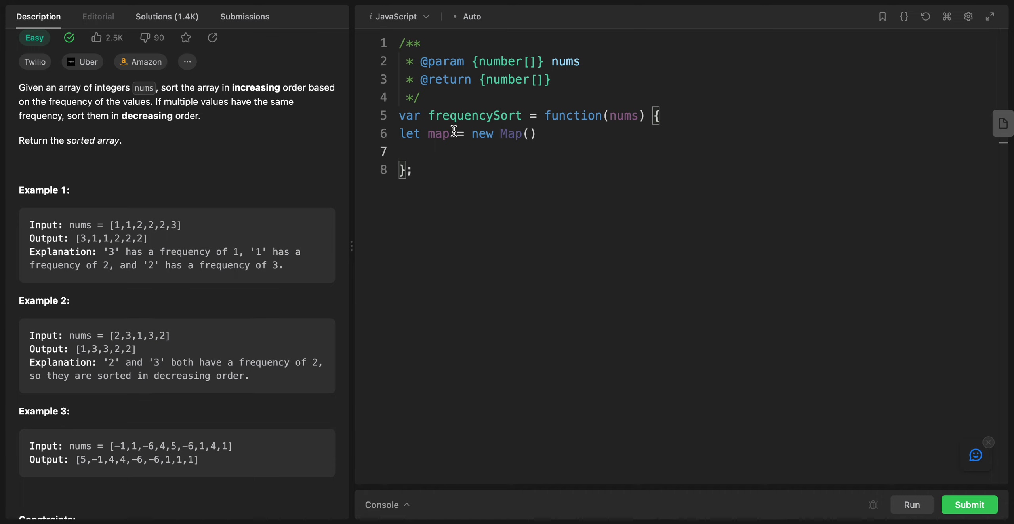
text(for()
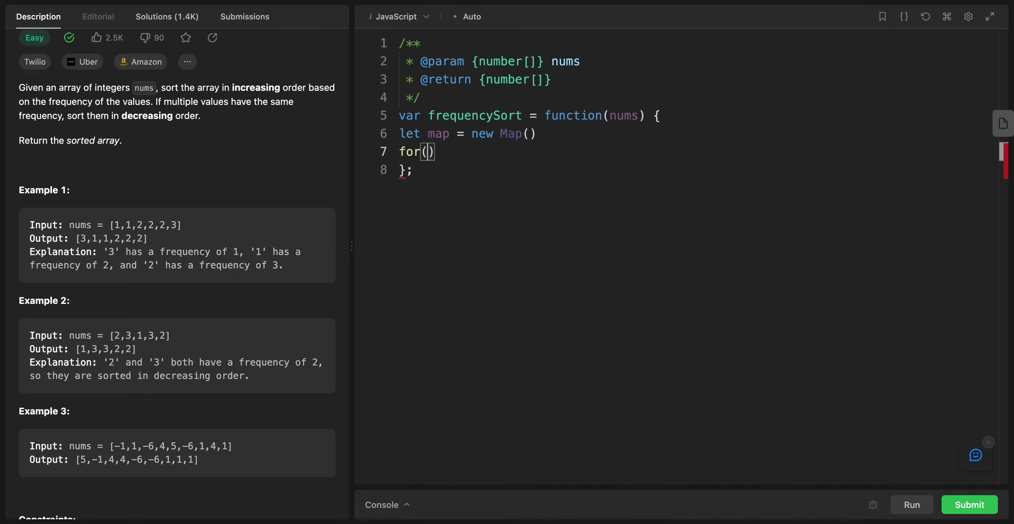
text(let n of nums)
text())
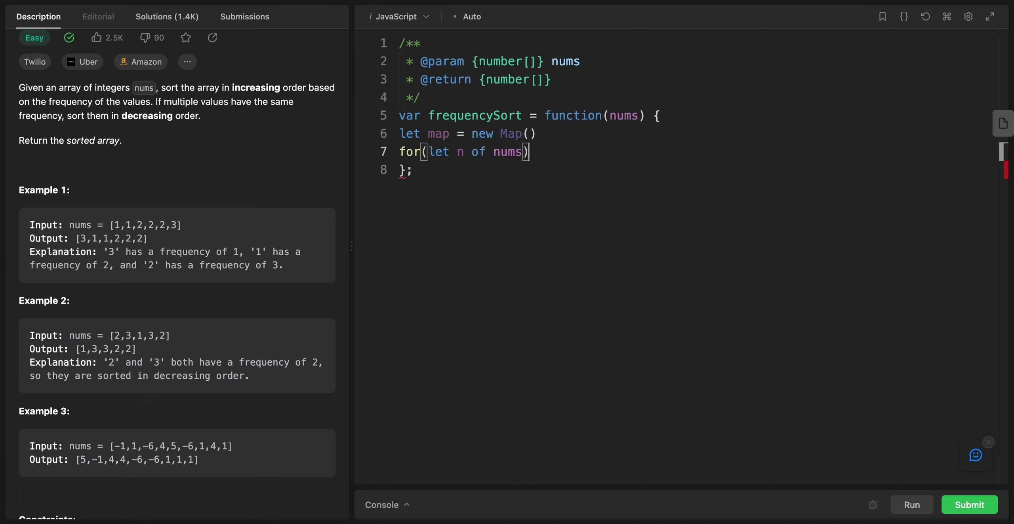
text({)
Step: Write the for (let n of nums) loop with map.set(n, 1) indented inside
key(Return)
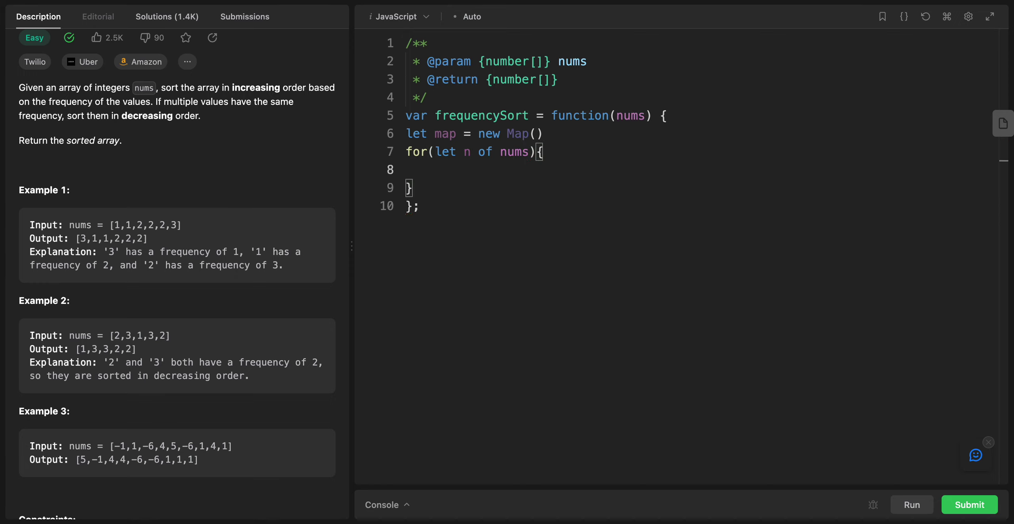
key(Tab)
text(map)
text(.set)
text(()
text(n)
key(BackSpace)
text(n, )
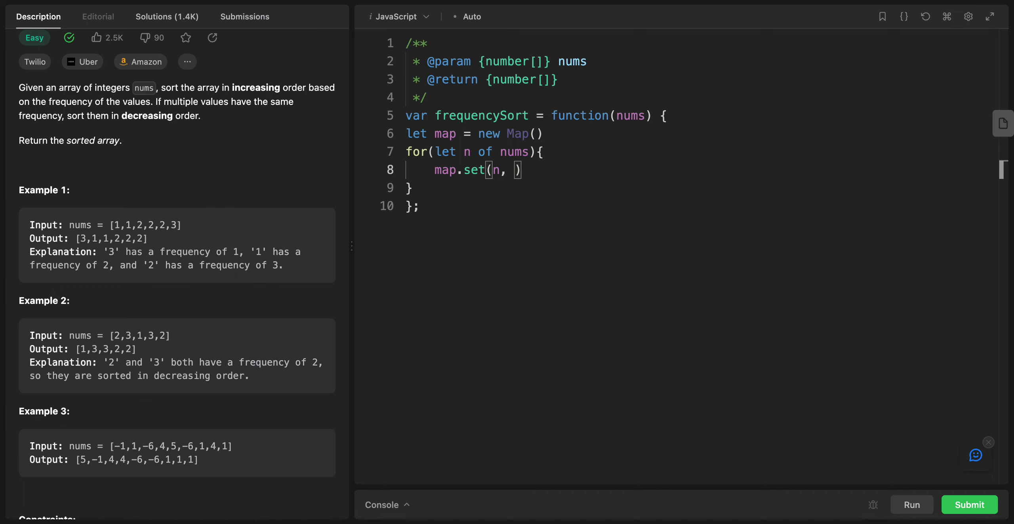
text(1)
key(Left)
Step: Review the repeated values in Example 1, then return to the count in map.set
drag(114, 225, 165, 228)
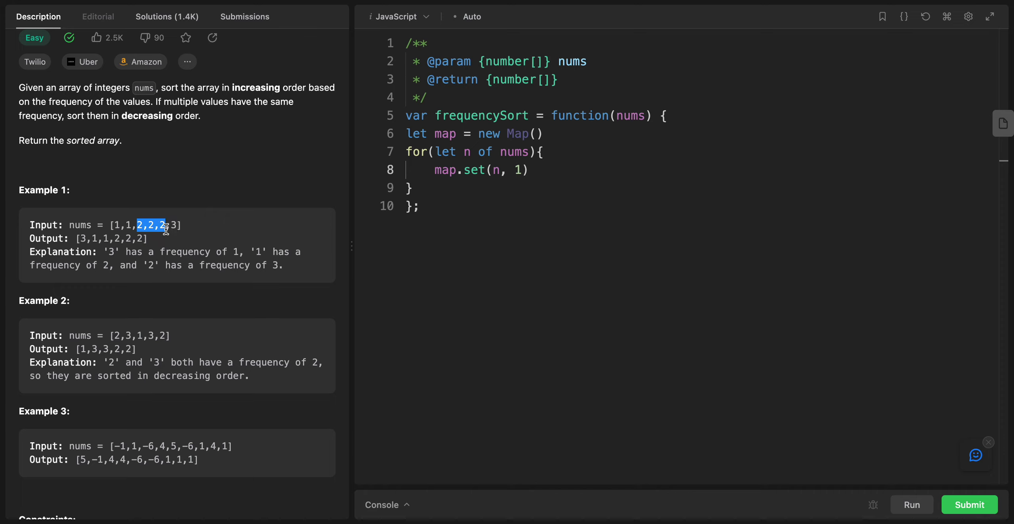
click(177, 225)
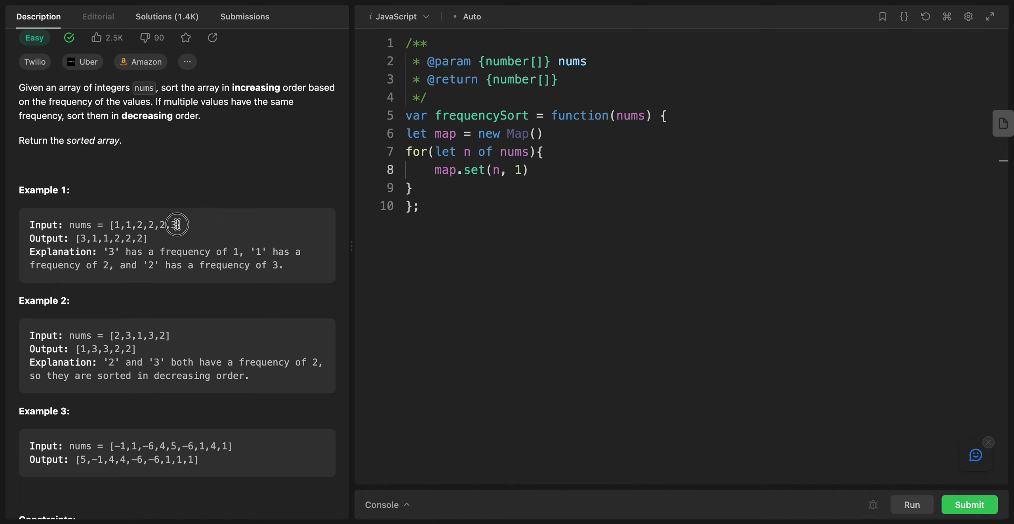
click(521, 170)
Step: Change the map.set count to (map.get(n) + 1) || 1
key(Left)
text(() )
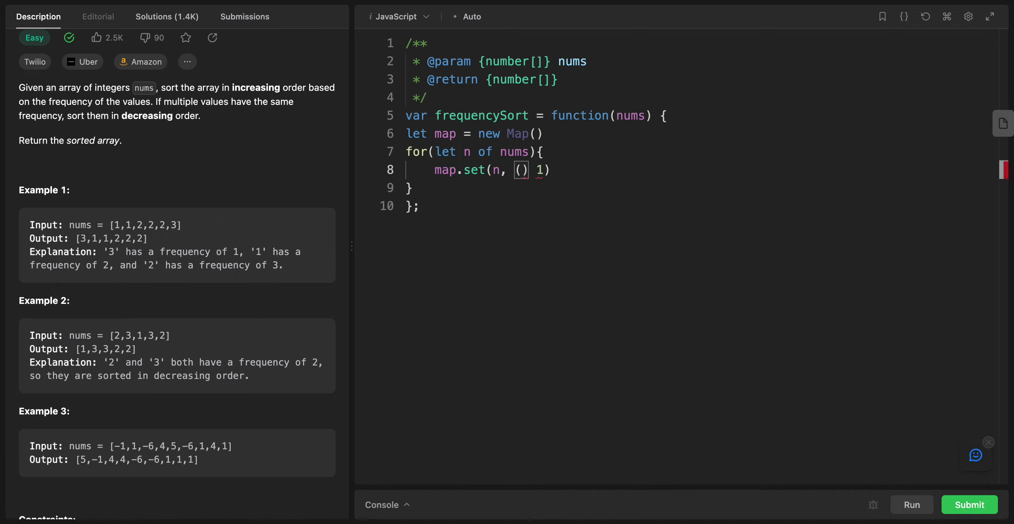
text(map.get)
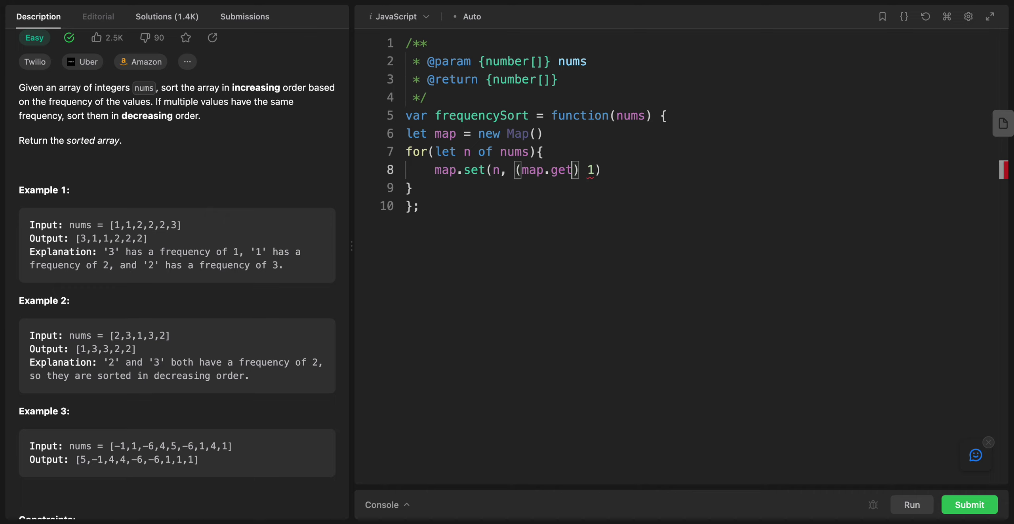
text((n)
key(Right)
text(+ )
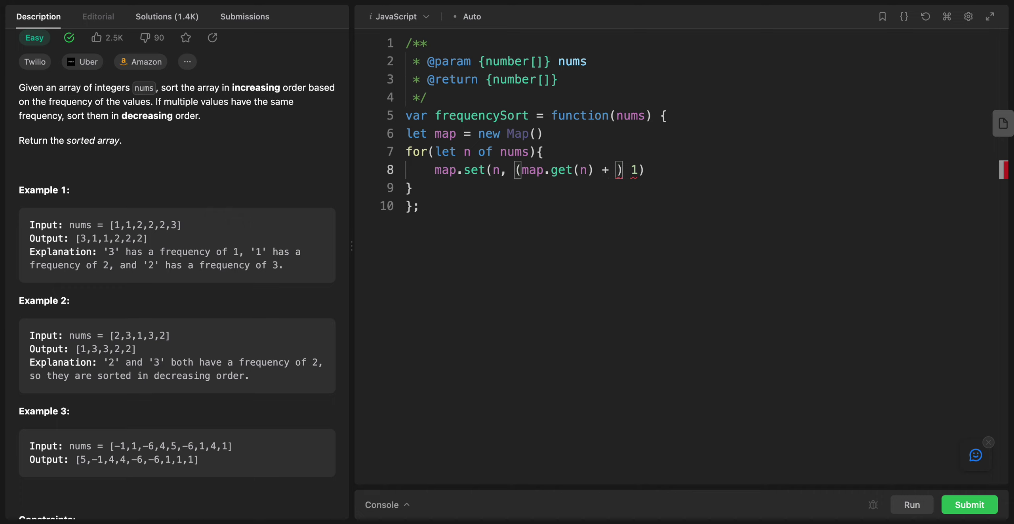
text(1)
key(Right)
text(||)
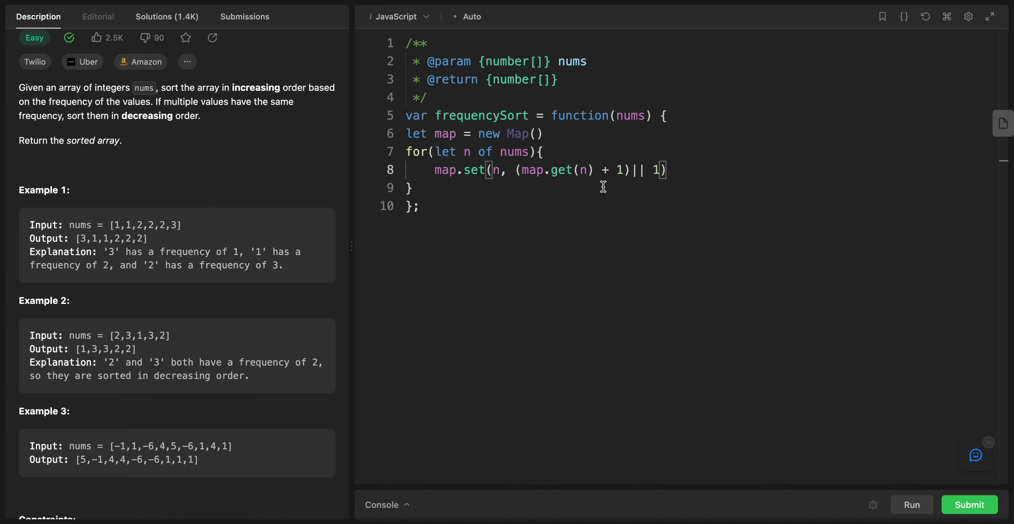
click(617, 205)
Step: Check the map.get(n) + 1 expression by selecting it, then move below the loop
drag(517, 170, 628, 170)
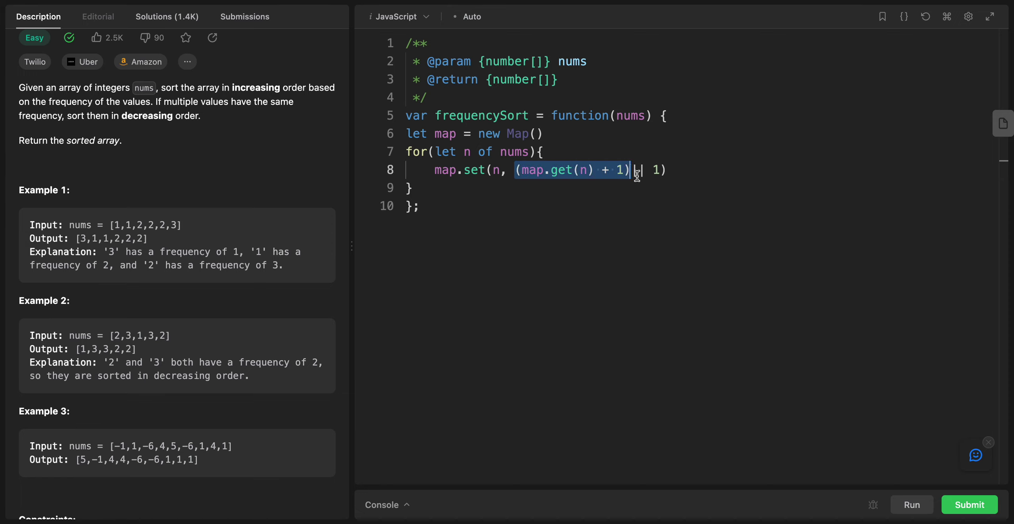
click(668, 188)
click(662, 169)
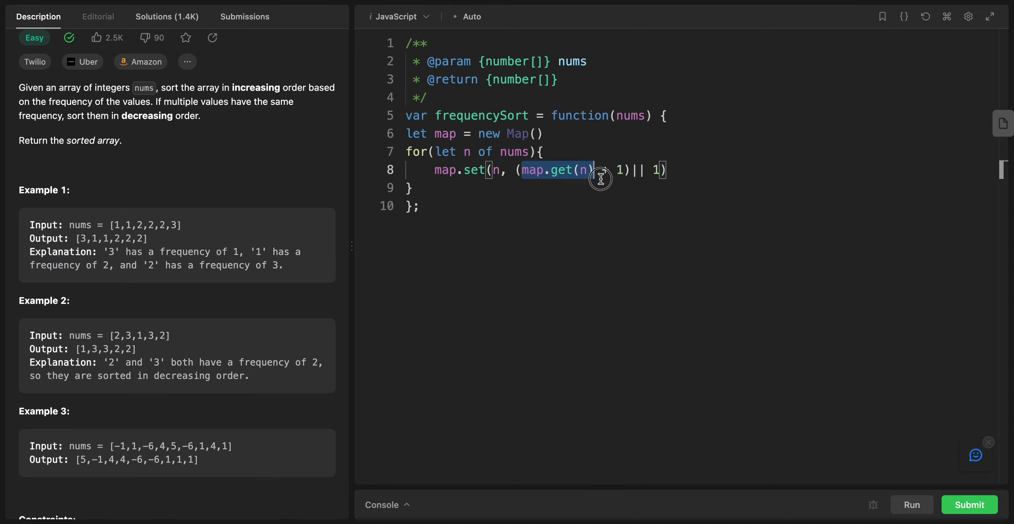
drag(600, 178, 625, 170)
click(641, 204)
click(454, 187)
Step: Write return nums.sort((a,b)=> map.get(a) - map.get(b) || b - a) after the loop
key(Return)
text(return nums.sort()
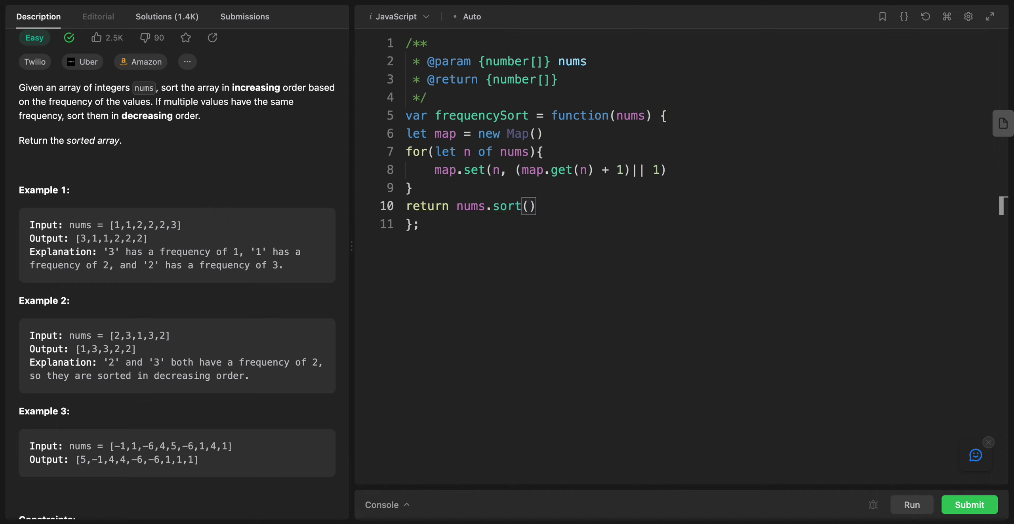
text(a)
key(BackSpace)
text((a,b)=>)
text(map.get)
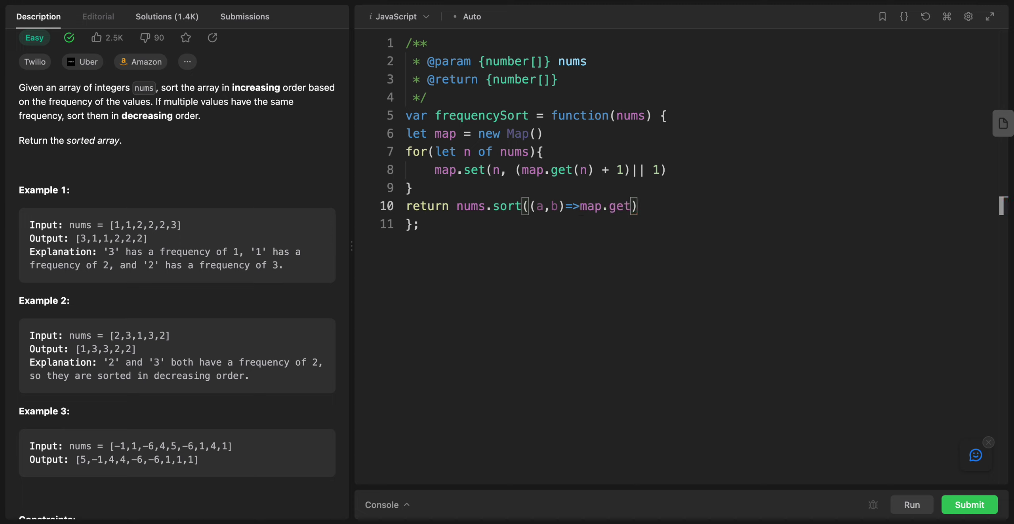
text((a)
key(Right)
text(.)
key(BackSpace)
text(- map.get)
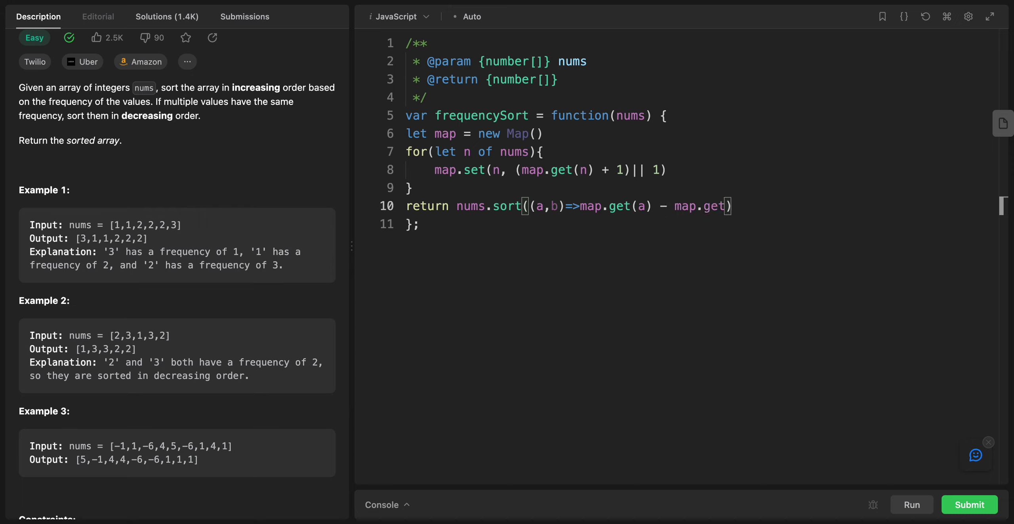
text(()
text(b)
key(Right)
text(|| b - a)
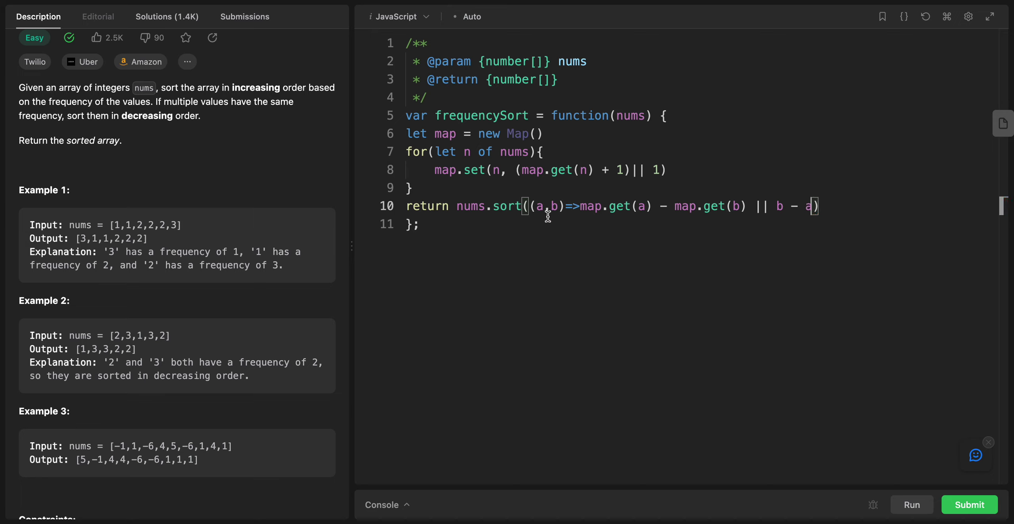
click(581, 207)
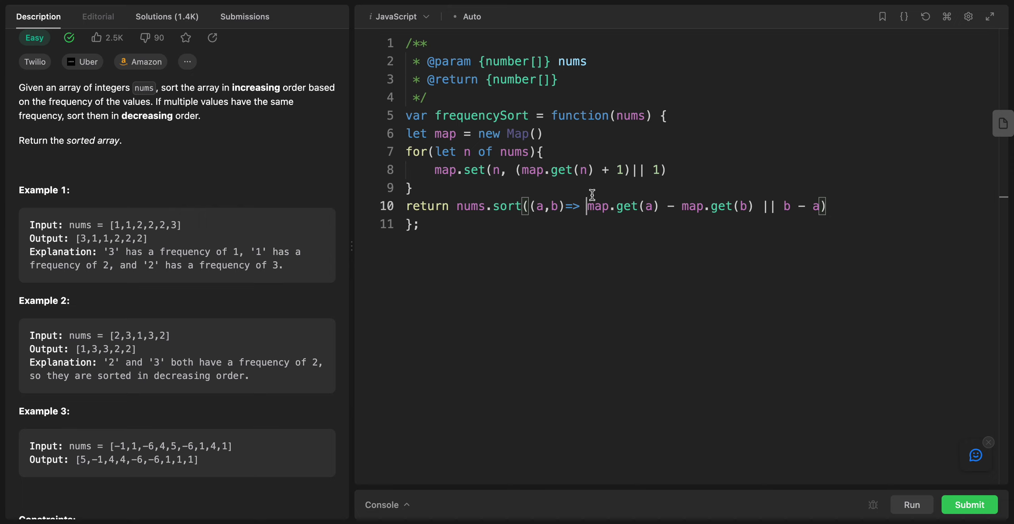
Step: Submit the solution for an Accepted verdict and go back to the problem description
drag(582, 206, 666, 211)
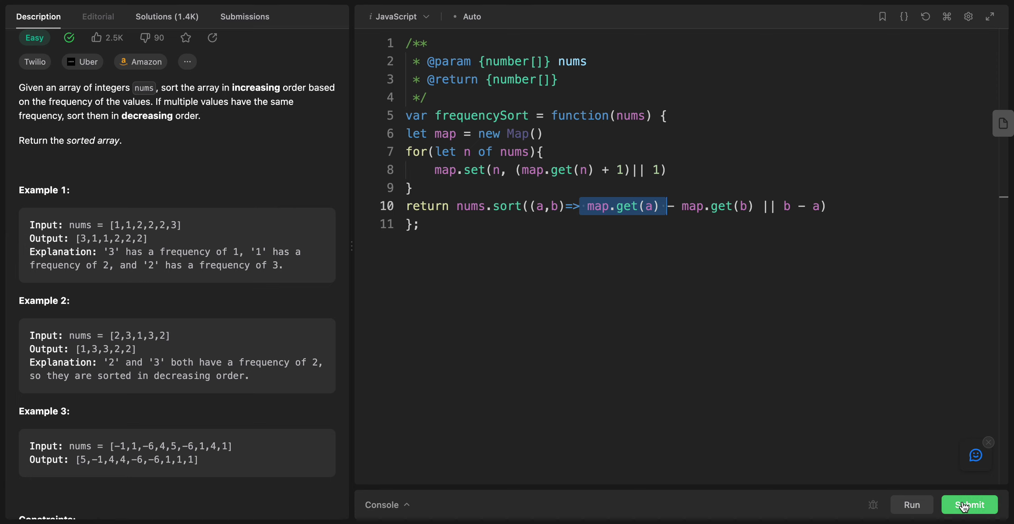
key(ctrl+Return)
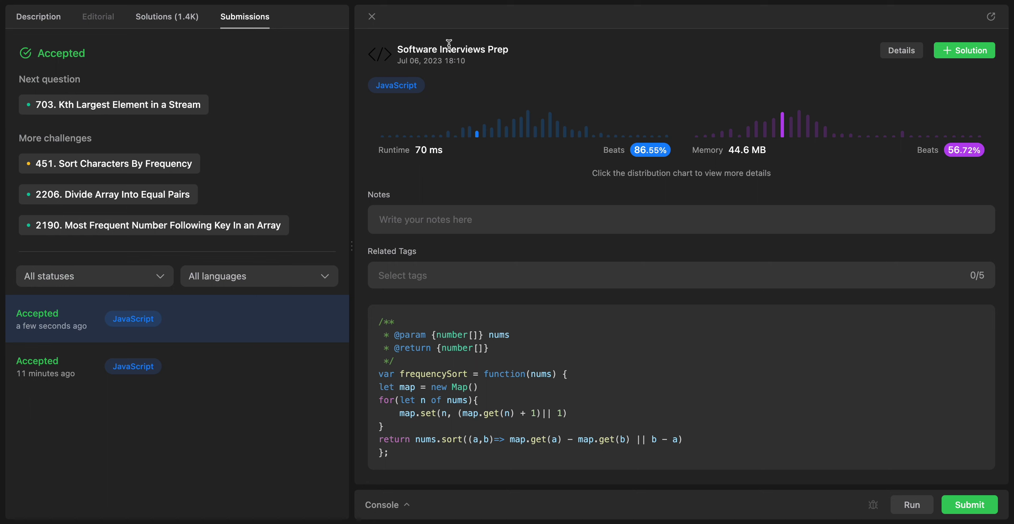
click(371, 16)
click(38, 17)
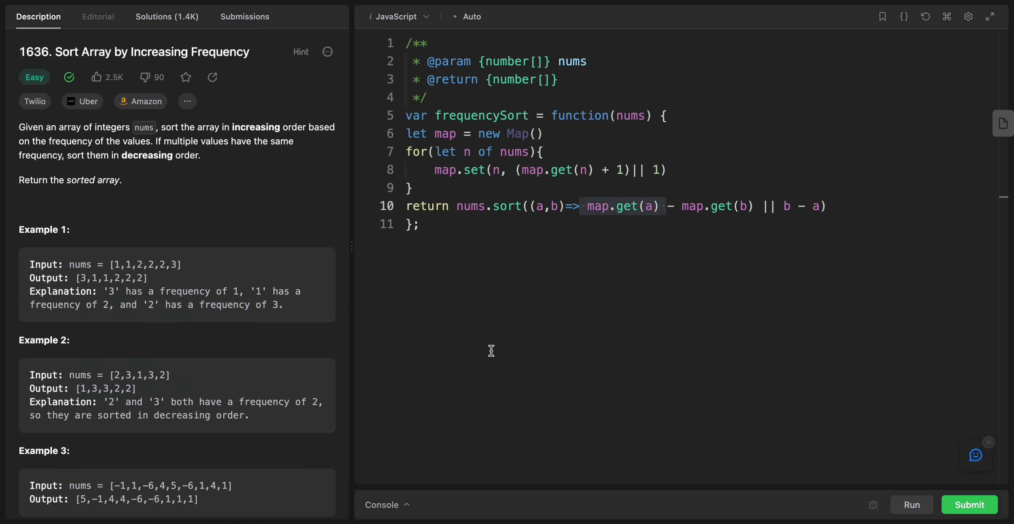